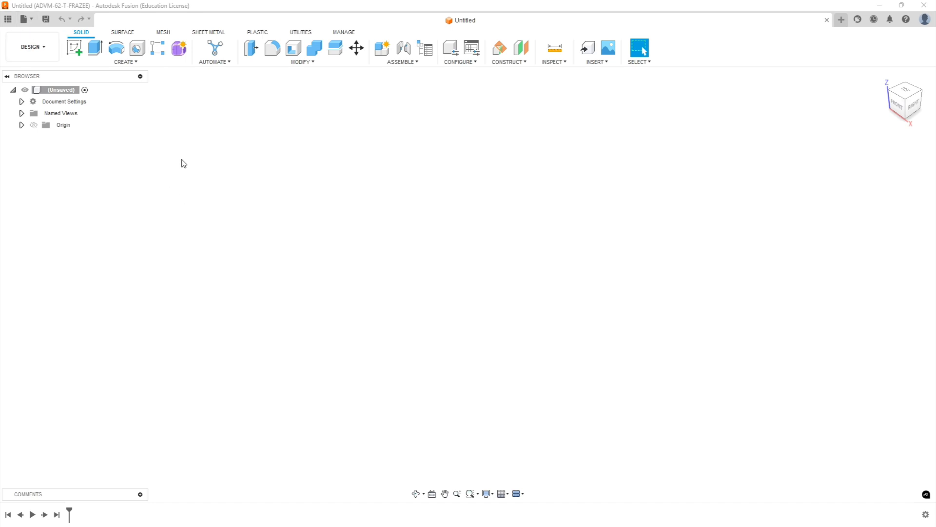
Step: Create a new project named ADVM67-2024 and open it as the active project
{"action": "left_click", "coordinate": [7, 19]}
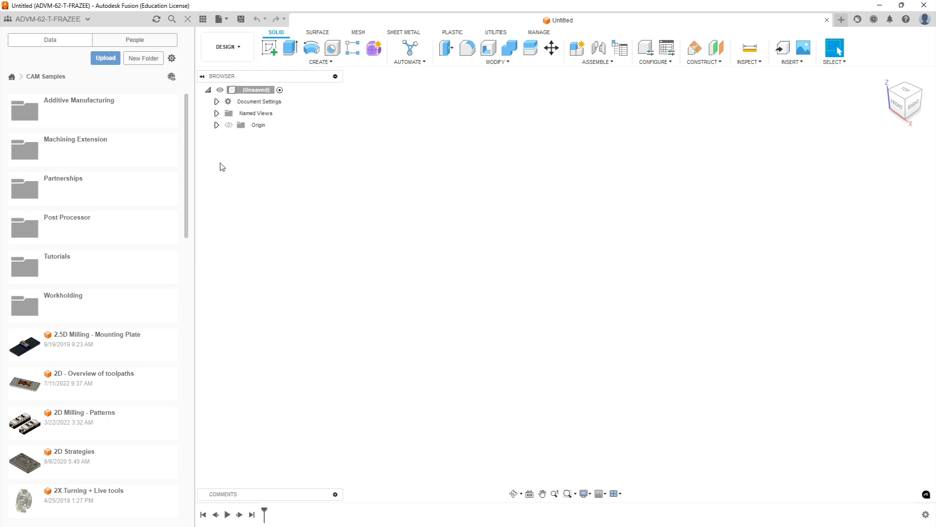
{"action": "left_click", "coordinate": [12, 76]}
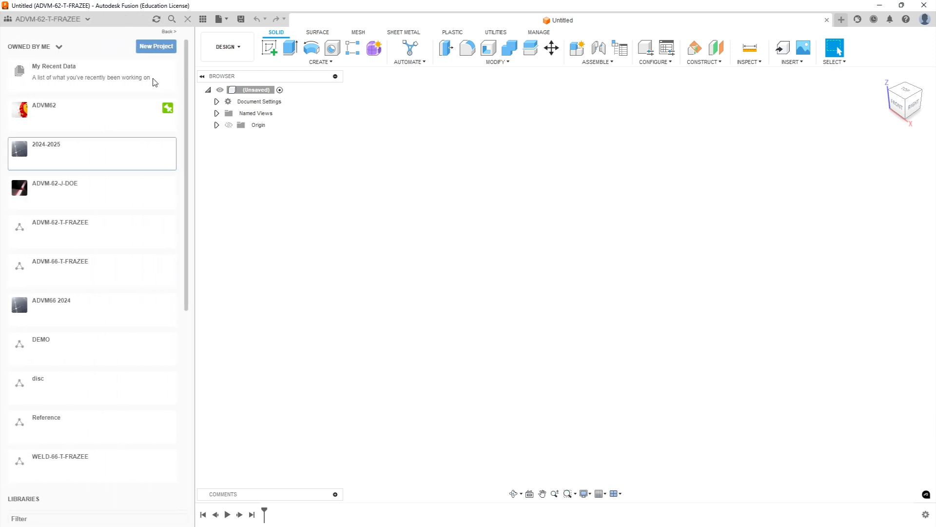
{"action": "left_click", "coordinate": [153, 47]}
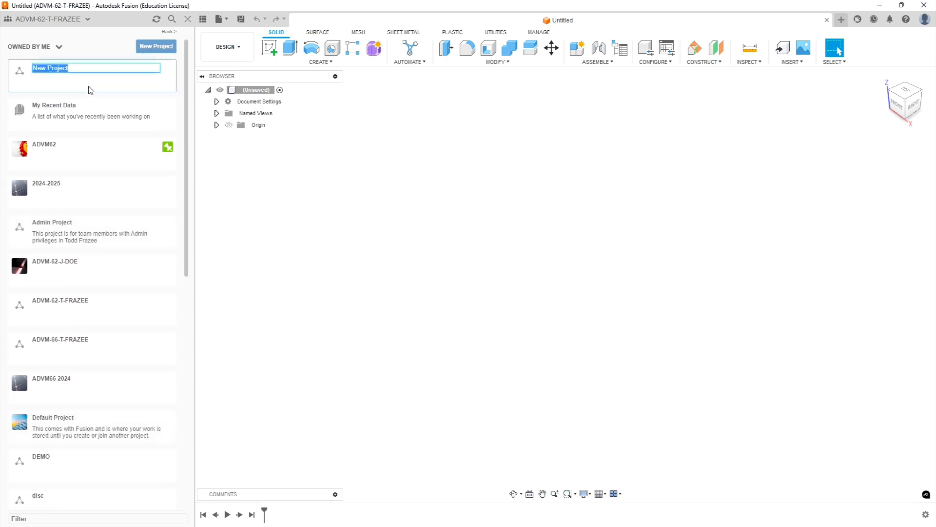
{"action": "type", "text": "A"}
{"action": "type", "text": "DVM67-2024"}
{"action": "key", "text": "Return"}
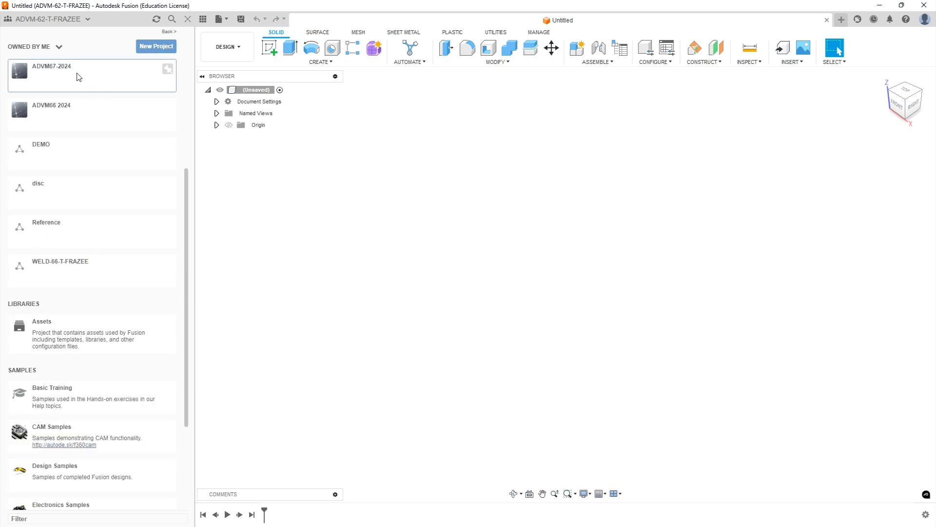
{"action": "left_click", "coordinate": [77, 76]}
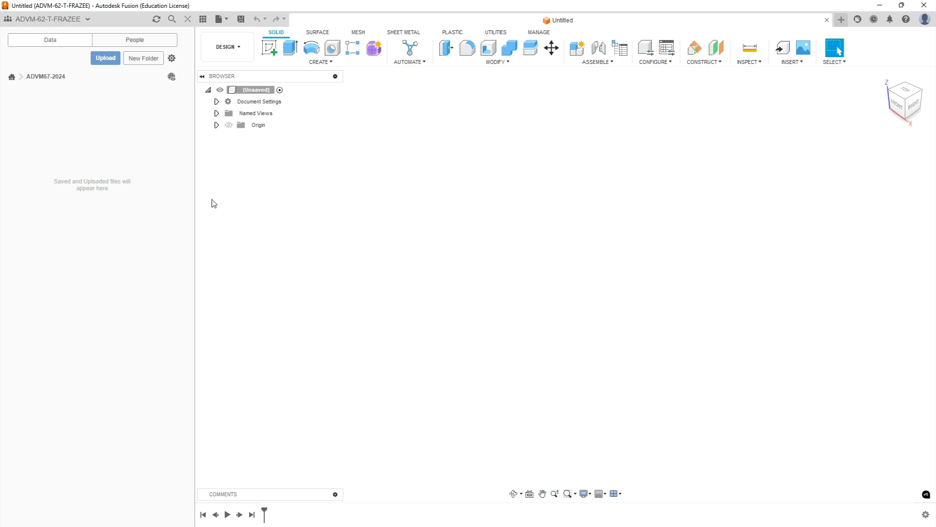
{"action": "left_click", "coordinate": [188, 20]}
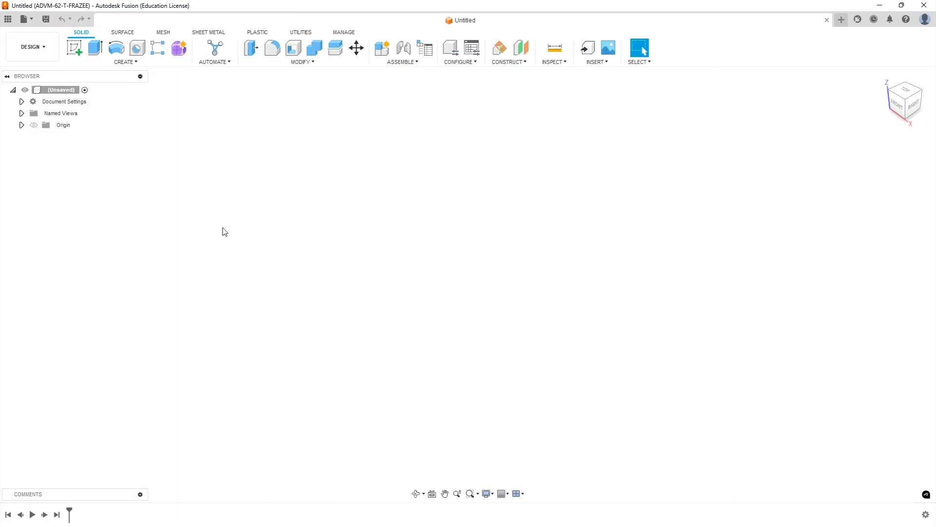
Step: Save the untitled design in the ADVM67-2024 project as 99999-103_REV_A_ followed by the designer's first initial and last name
{"action": "left_click", "coordinate": [46, 20]}
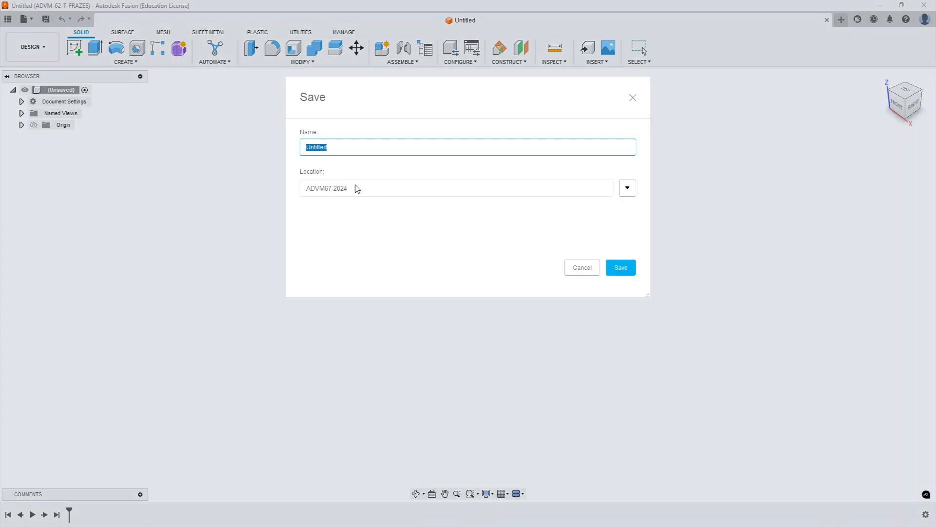
{"action": "type", "text": "99999-103_REV_A_TFRAZEE"}
{"action": "left_click", "coordinate": [621, 271]}
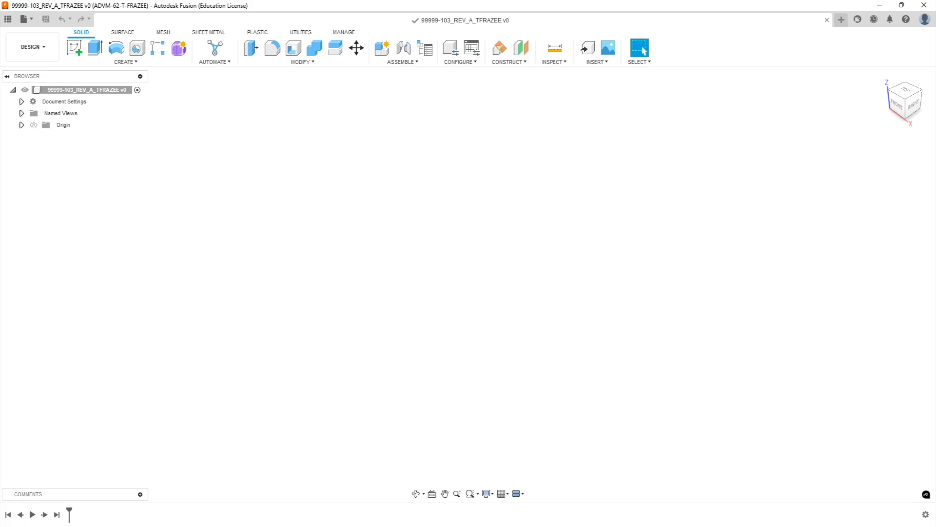
Step: Examine the 99999-103 material blank drawing enlarged in the PDF viewer for its dimensions and return to the Fusion design
{"action": "mouse_move", "coordinate": [0, 169]}
{"action": "left_mouse_down"}
{"action": "mouse_move", "coordinate": [294, 169]}
{"action": "mouse_move", "coordinate": [330, 122]}
{"action": "left_mouse_up"}
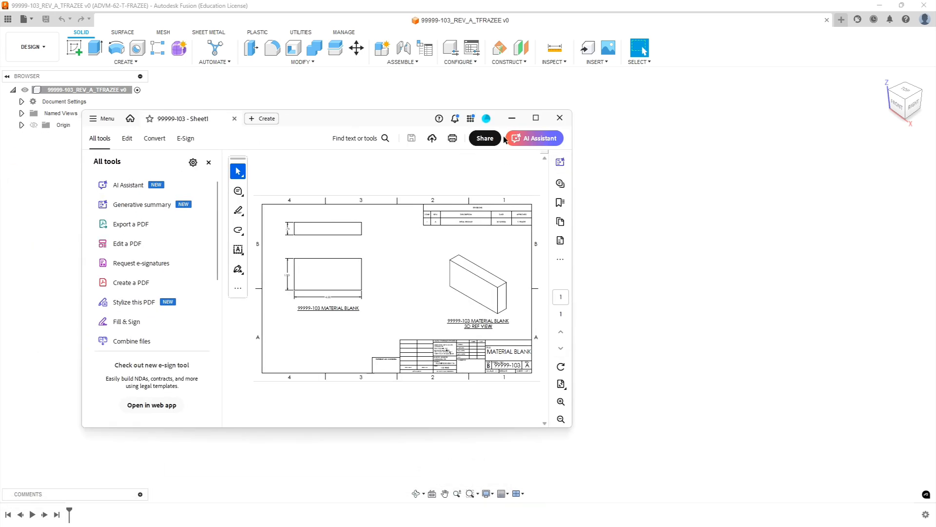
{"action": "left_click", "coordinate": [538, 117]}
{"action": "left_click", "coordinate": [129, 52]}
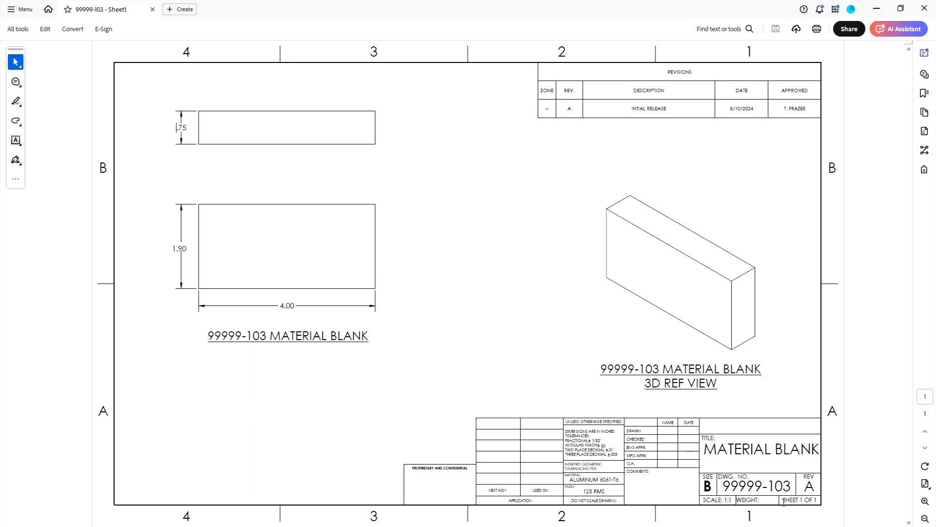
{"action": "left_click", "coordinate": [876, 9]}
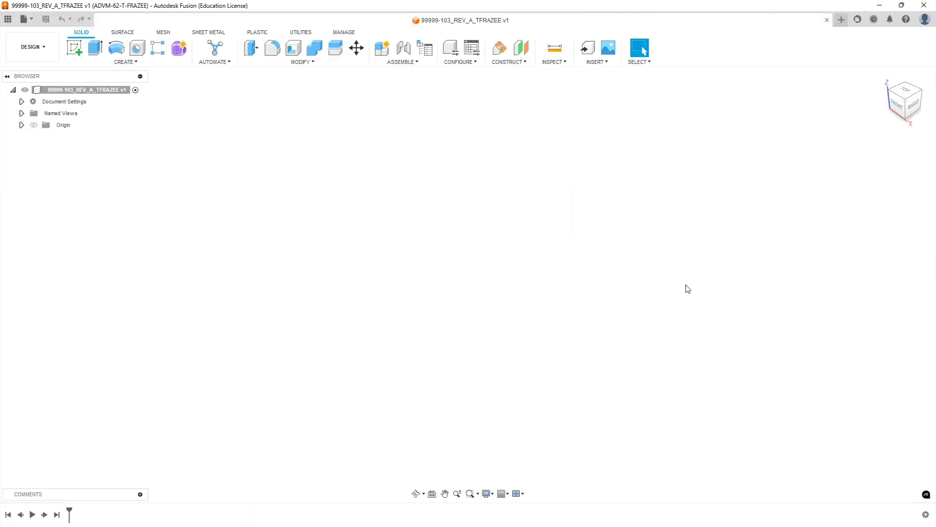
Step: Start a sketch on the front plane and draw a rectangle about 2.17 by 1.15 in from the origin, extending down and to the right
{"action": "left_click", "coordinate": [74, 47]}
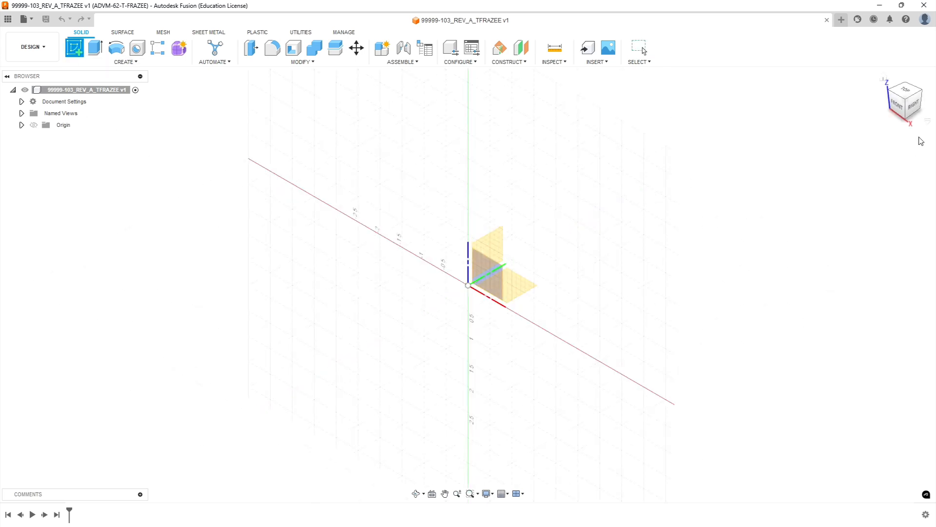
{"action": "left_click", "coordinate": [897, 106]}
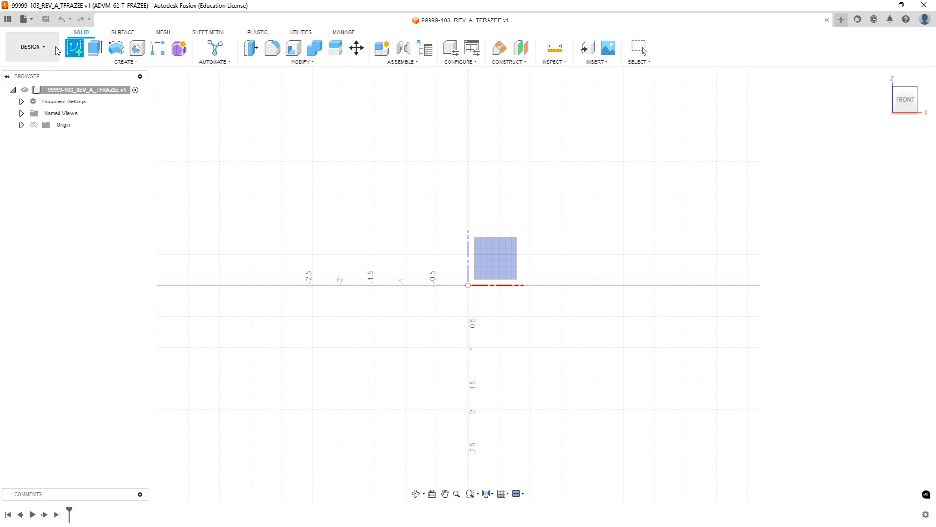
{"action": "left_click", "coordinate": [74, 47]}
{"action": "left_click", "coordinate": [487, 262]}
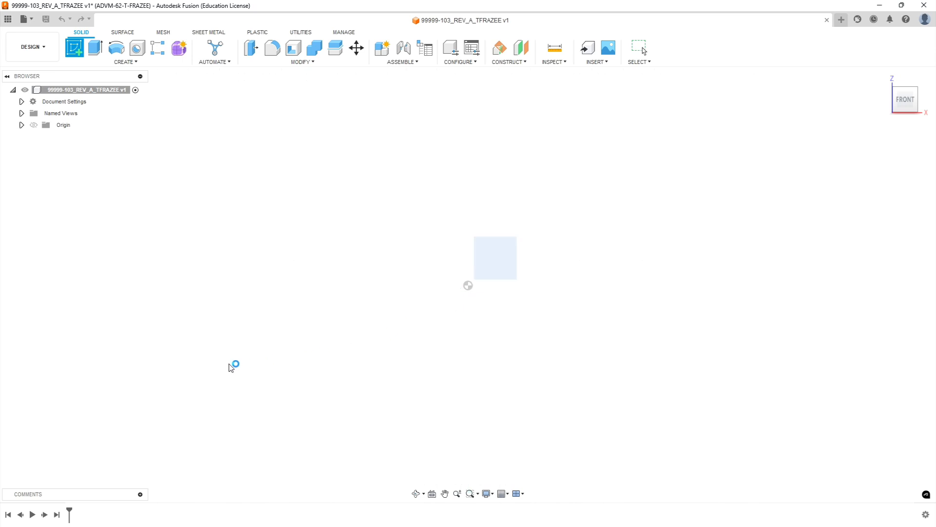
{"action": "left_click", "coordinate": [95, 47]}
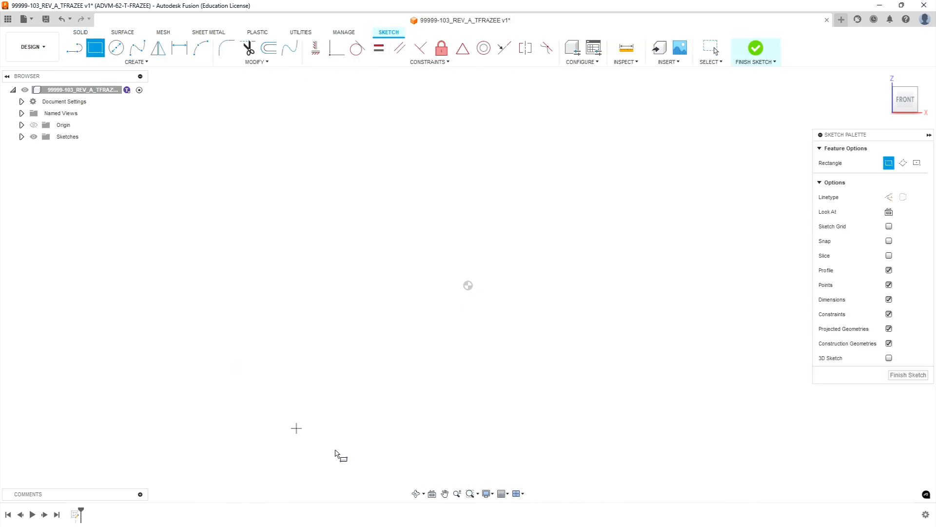
{"action": "left_click", "coordinate": [469, 286]}
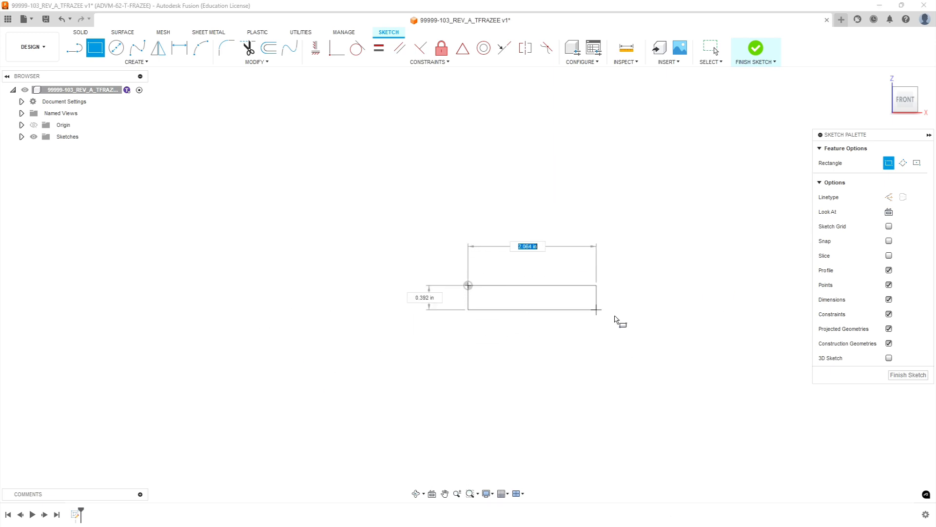
{"action": "left_click", "coordinate": [603, 357]}
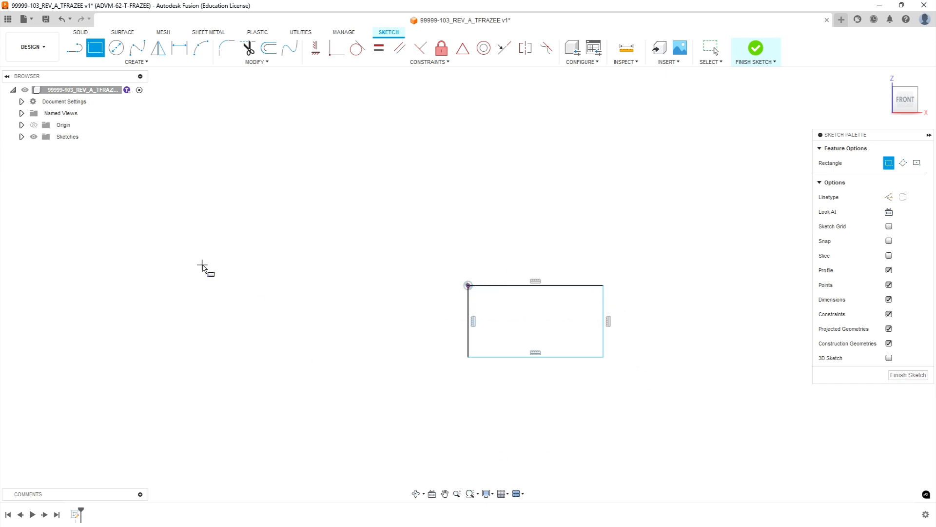
Step: Dimension the height of the rectangle along its right edge, consulting the PDF drawing of the material blank
{"action": "left_click", "coordinate": [179, 48]}
{"action": "left_click", "coordinate": [21, 137]}
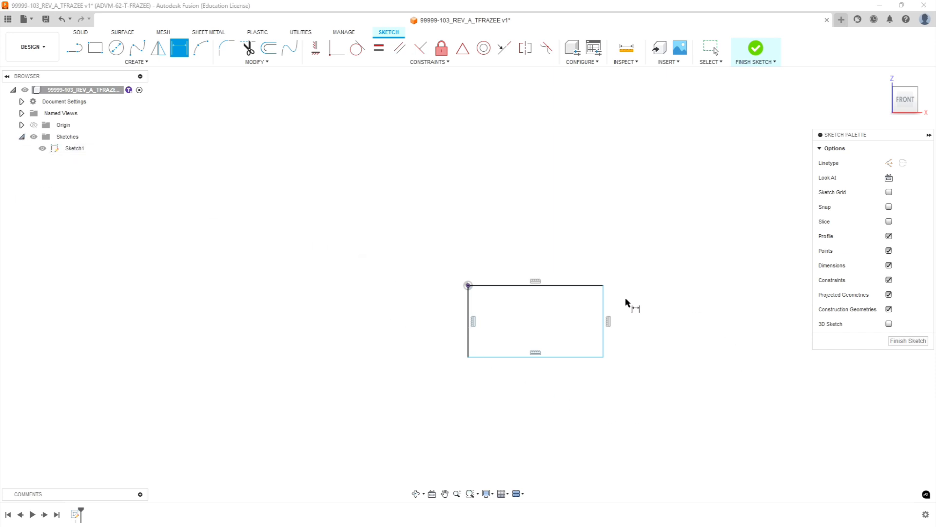
{"action": "left_click", "coordinate": [604, 308]}
{"action": "left_click", "coordinate": [654, 308]}
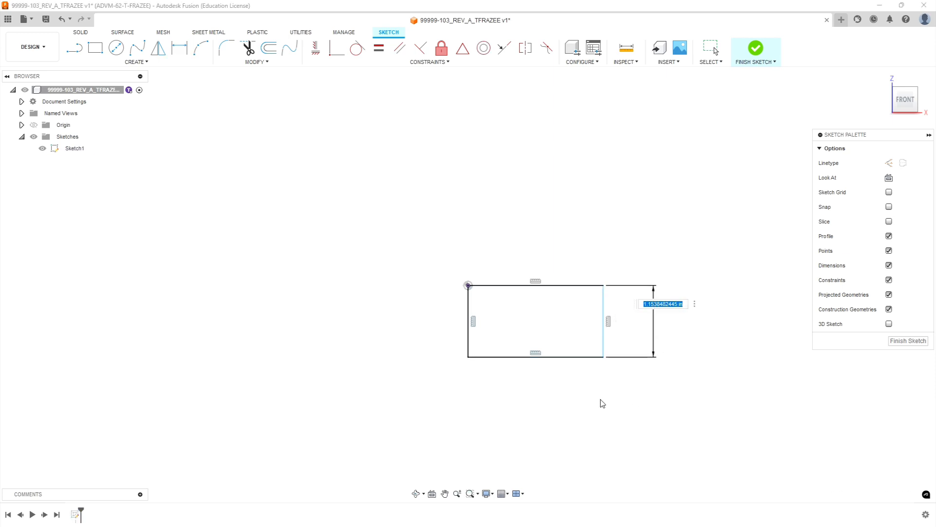
{"action": "key", "text": "alt+Tab"}
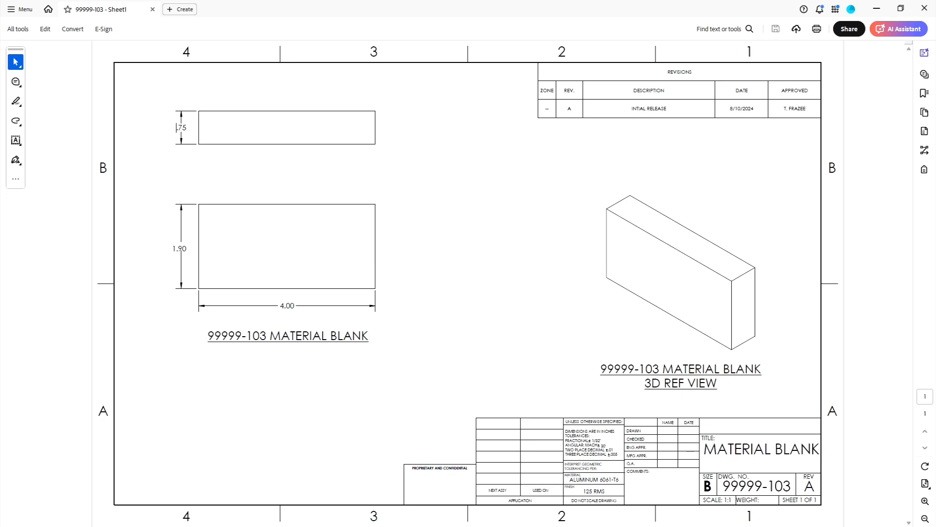
{"action": "key", "text": "alt+Tab"}
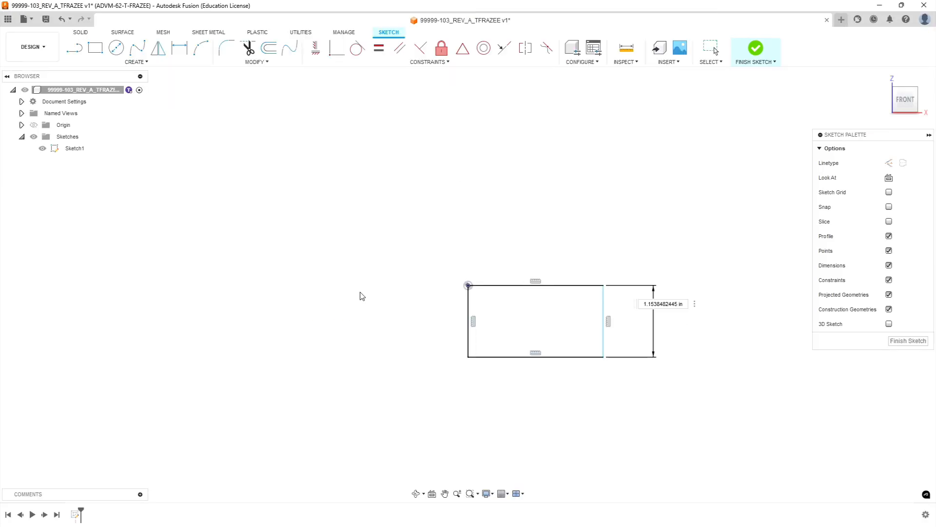
{"action": "key", "text": "Return"}
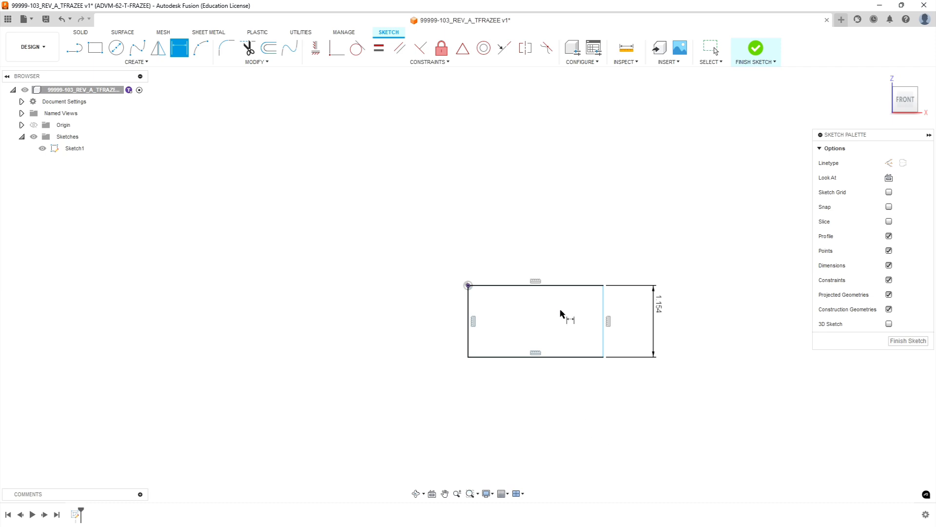
Step: Dimension the rectangle's top edge at 4 in, after checking the blank's length on the PDF drawing
{"action": "left_click", "coordinate": [561, 286]}
{"action": "left_click", "coordinate": [493, 236]}
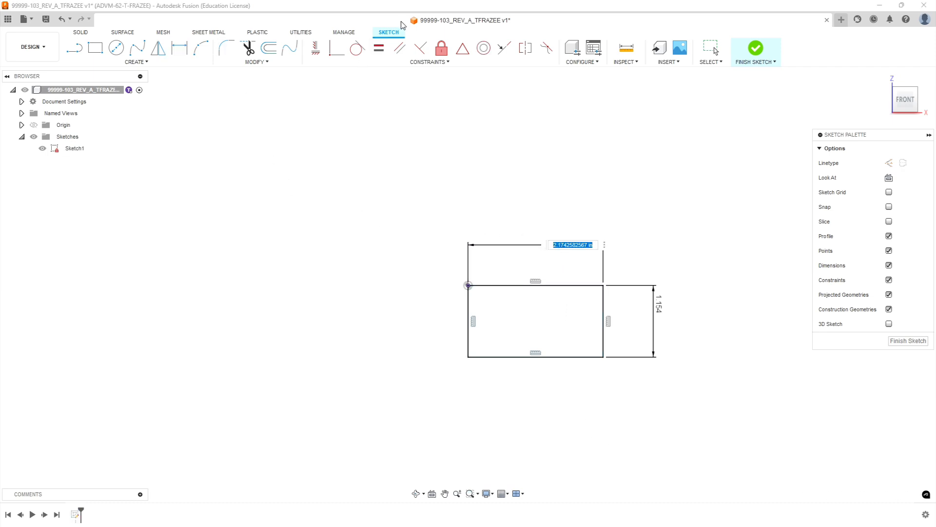
{"action": "key", "text": "alt+Tab"}
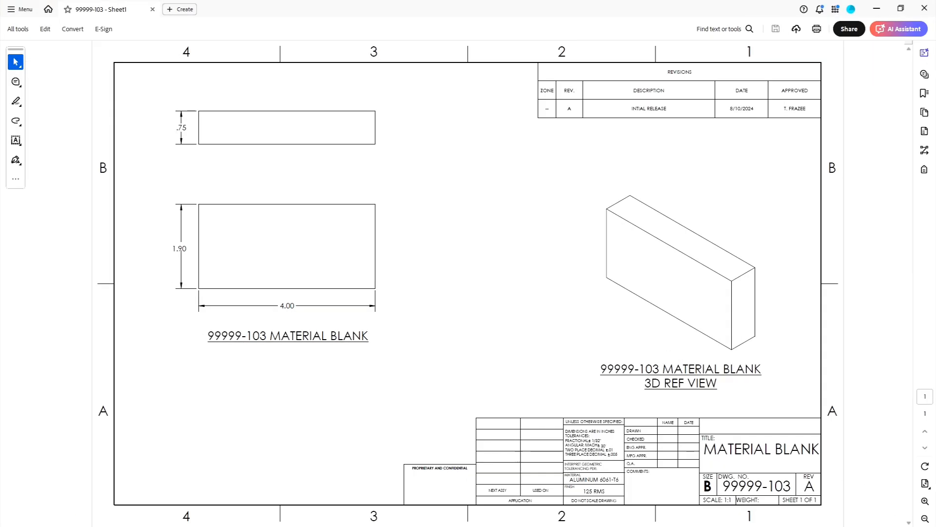
{"action": "key", "text": "alt+Tab"}
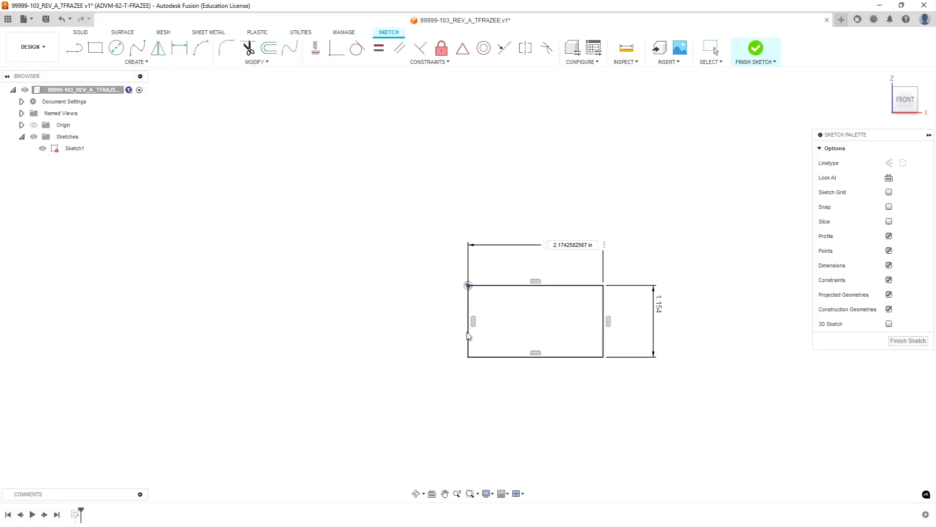
{"action": "left_click", "coordinate": [569, 240]}
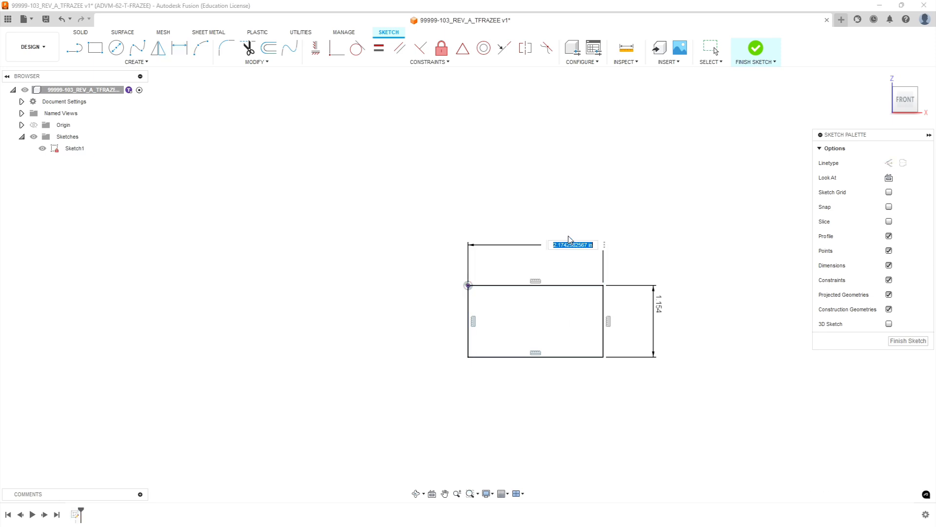
{"action": "type", "text": "4"}
{"action": "key", "text": "Return"}
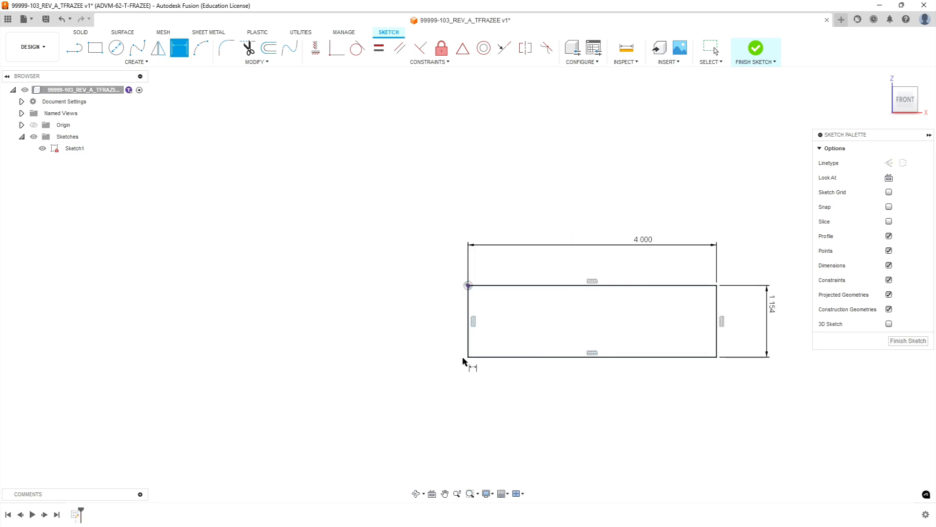
Step: Set the rectangle's height dimension to 1.9 in
{"action": "double_click", "coordinate": [772, 306]}
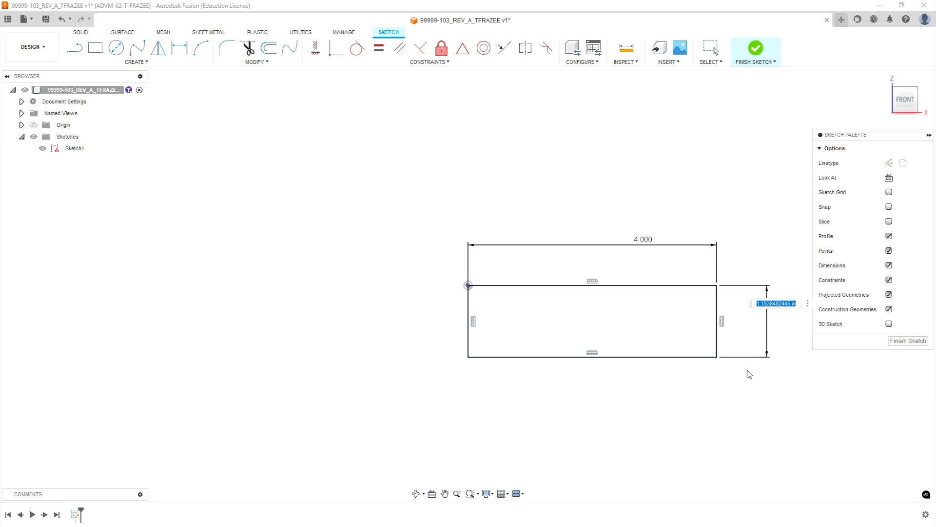
{"action": "type", "text": "1.9"}
{"action": "key", "text": "Return"}
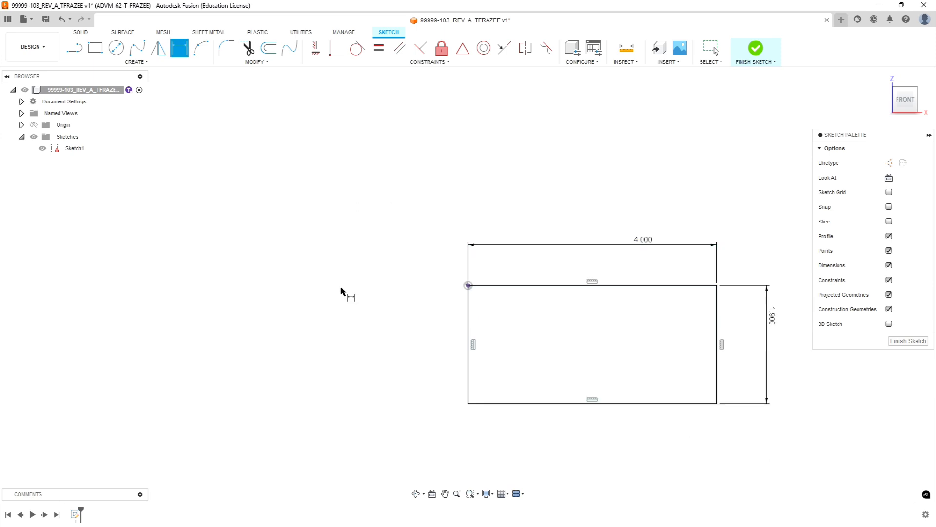
Step: Check the material blank's PDF drawing once more and finish the rectangle sketch
{"action": "scroll", "coordinate": [403, 309], "scroll_direction": "down", "scroll_amount": 3}
{"action": "scroll", "coordinate": [744, 398], "scroll_direction": "up", "scroll_amount": 3}
{"action": "scroll", "coordinate": [588, 322], "scroll_direction": "up", "scroll_amount": 1}
{"action": "scroll", "coordinate": [408, 242], "scroll_direction": "up", "scroll_amount": 1}
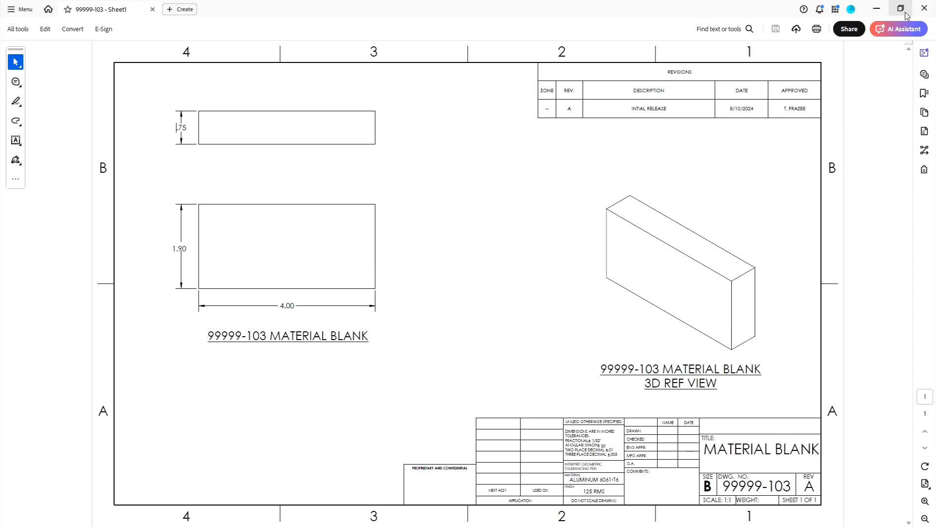
{"action": "left_click", "coordinate": [877, 9]}
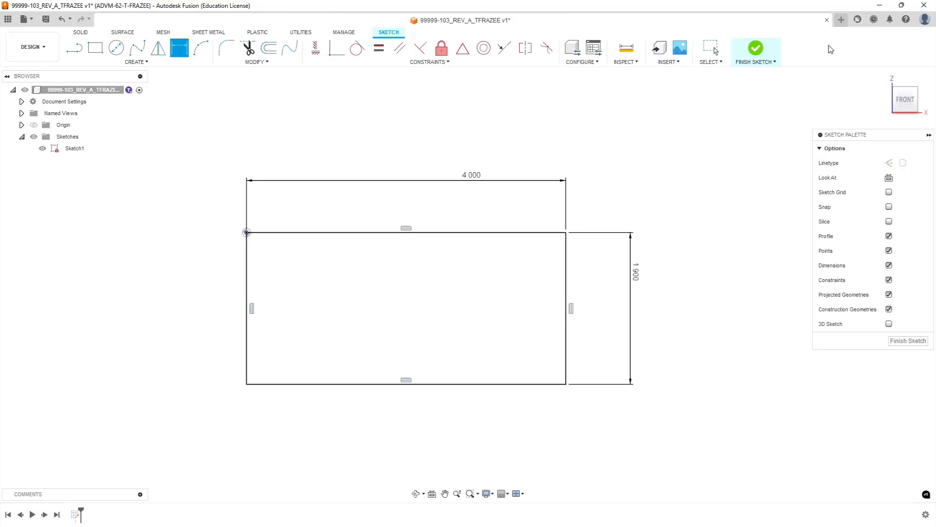
{"action": "left_click", "coordinate": [910, 344]}
{"action": "left_click", "coordinate": [904, 99]}
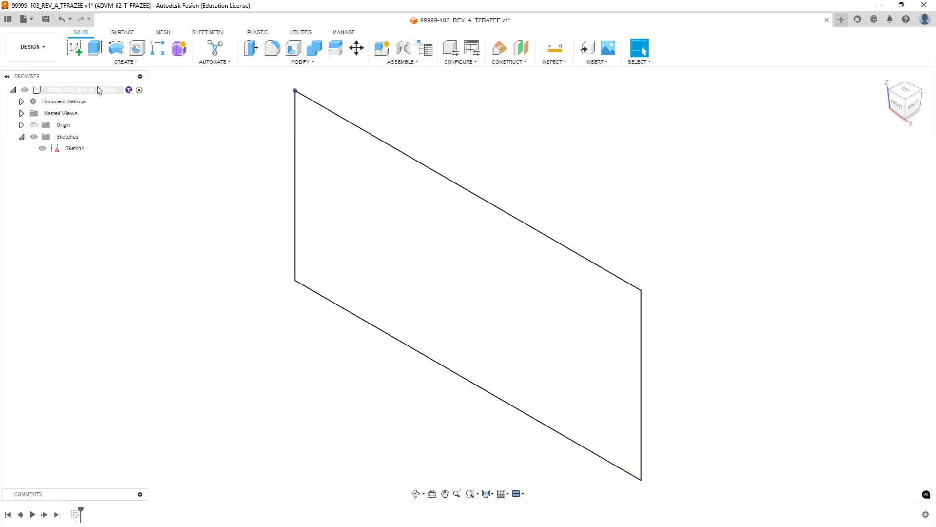
Step: Extrude the rectangle profile 0.75 in to one side as a new body
{"action": "left_click", "coordinate": [94, 49]}
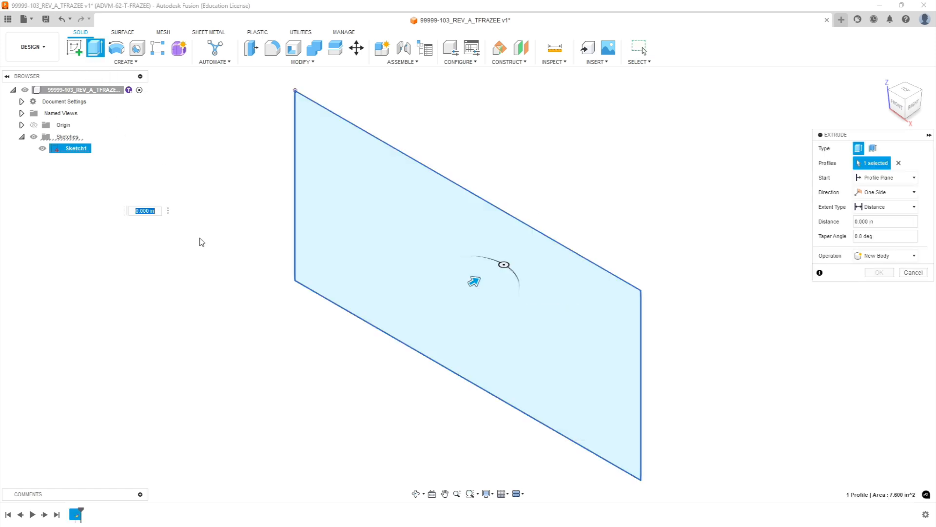
{"action": "left_click", "coordinate": [885, 222]}
{"action": "left_click", "coordinate": [889, 221]}
{"action": "type", "text": ".75"}
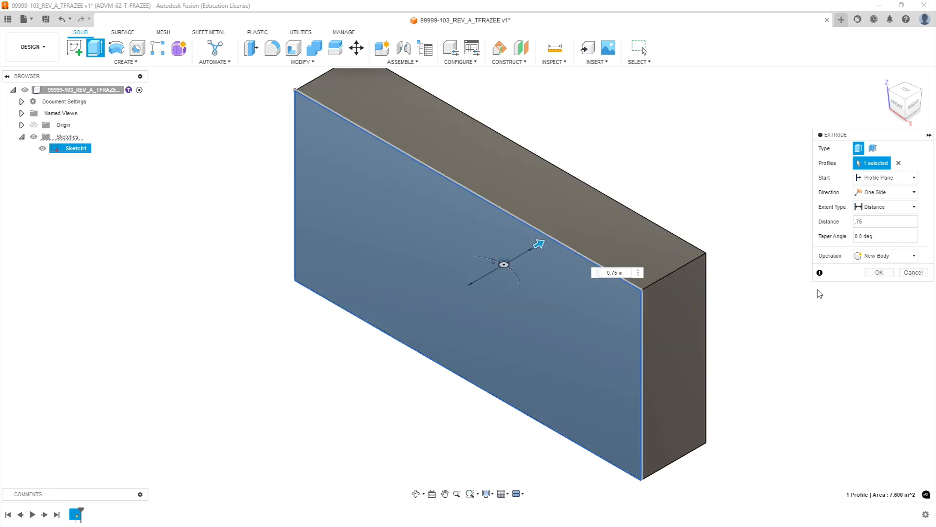
{"action": "left_click", "coordinate": [878, 274]}
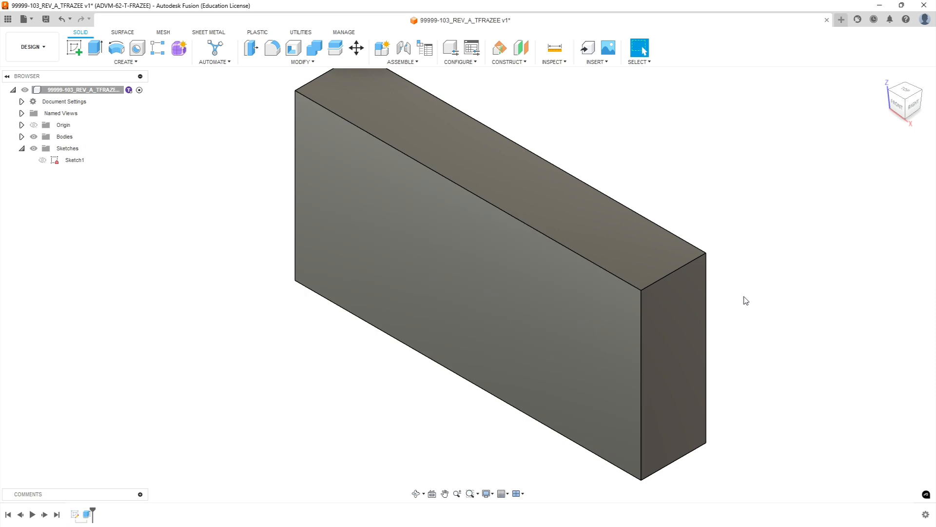
Step: Save the block design as a new version with the description User Saved
{"action": "scroll", "coordinate": [341, 290], "scroll_direction": "down", "scroll_amount": 3}
{"action": "scroll", "coordinate": [533, 180], "scroll_direction": "up", "scroll_amount": 2}
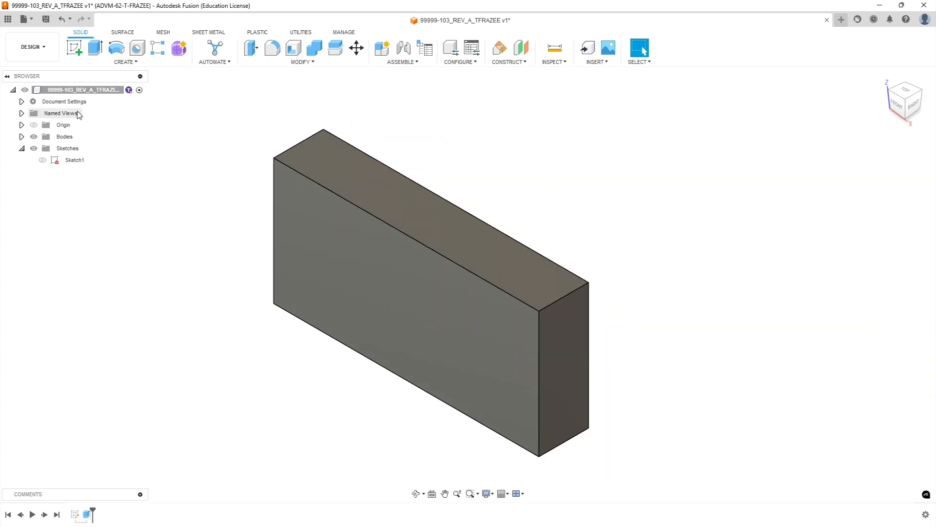
{"action": "left_click", "coordinate": [47, 21]}
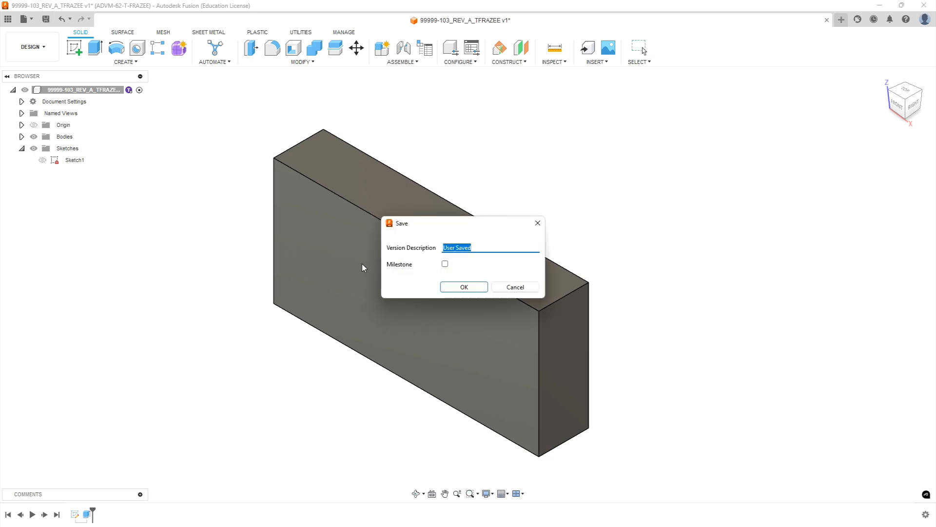
{"action": "left_click", "coordinate": [459, 286]}
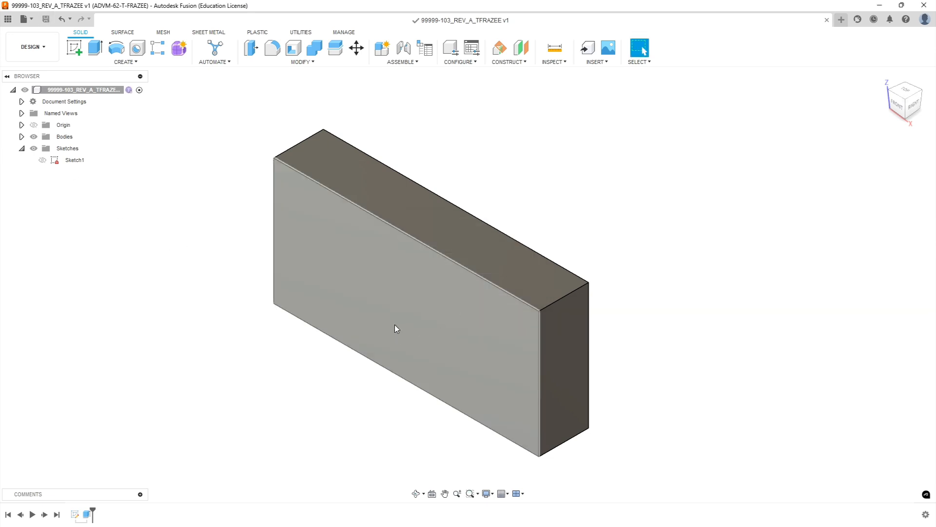